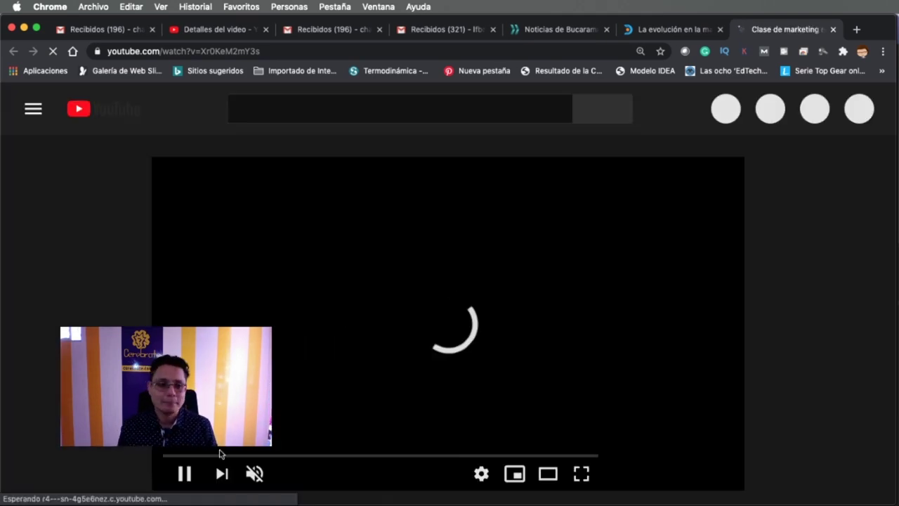
# Skip the class recording ahead to roughly 16:32 on the YouTube player's seek bar
pyautogui.click(327, 456)
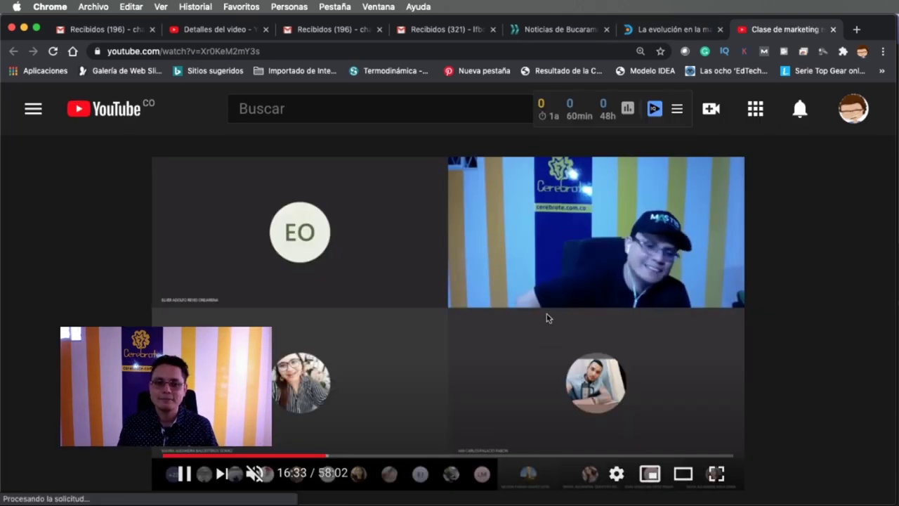
pyautogui.click(545, 316)
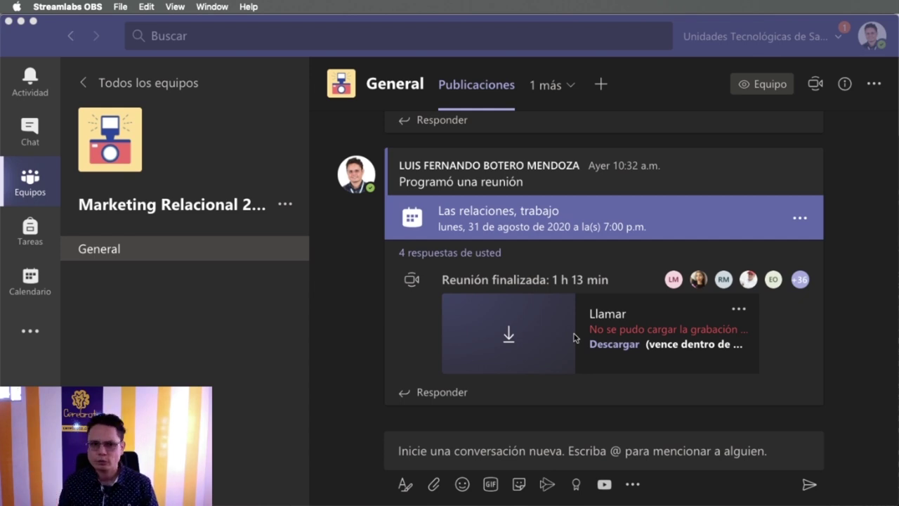
pyautogui.click(846, 337)
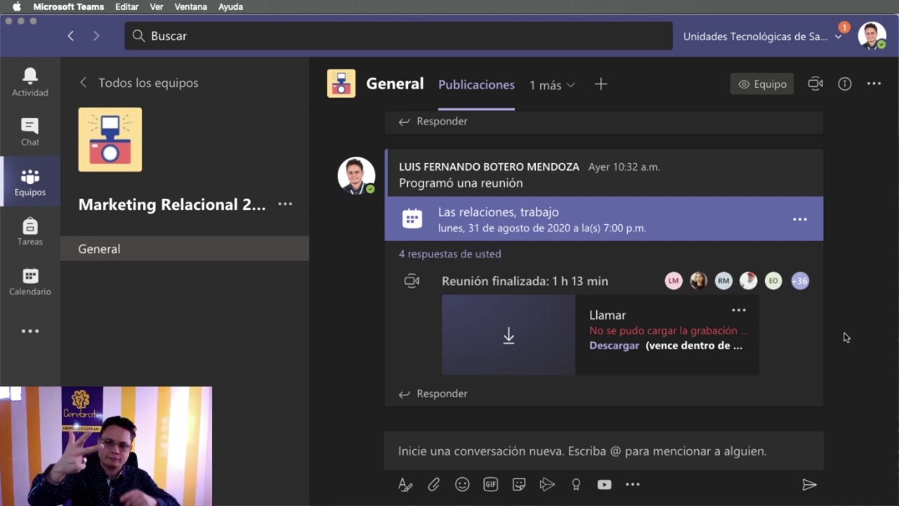
pyautogui.scroll(-1, 772, 358)
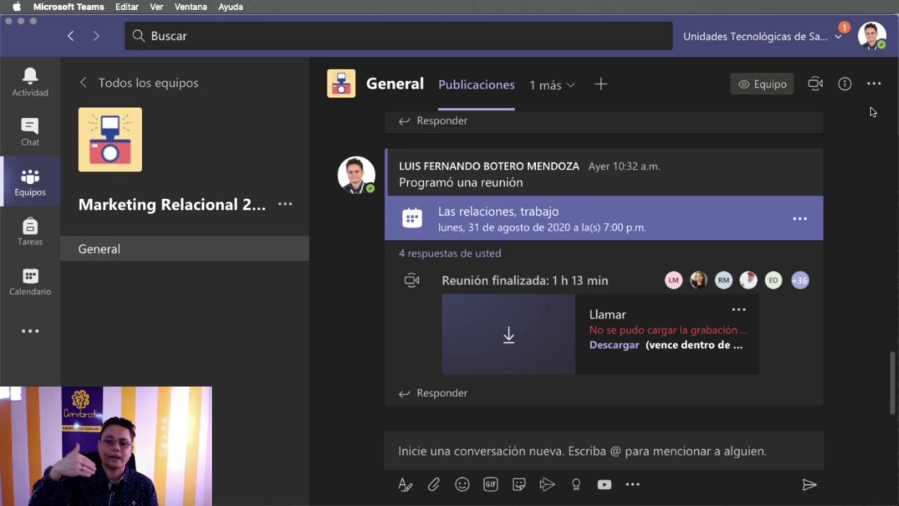
# Confirm in Finder's Descargas that video (1).mp4 is 305,3 MB and 58:02 long, then return to Teams
pyautogui.press('super+Tab')
pyautogui.press('super+Tab')
pyautogui.press('super+Tab')
pyautogui.press('super+Tab')
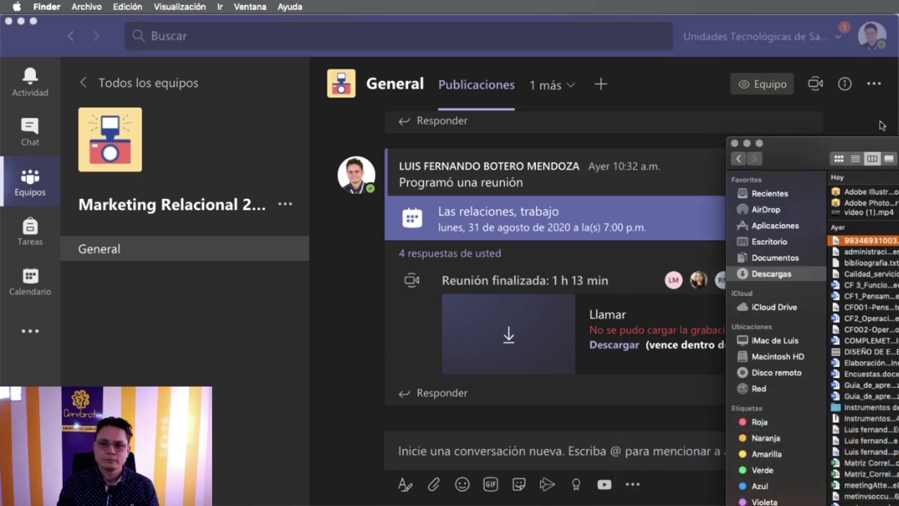
pyautogui.doubleClick(814, 143)
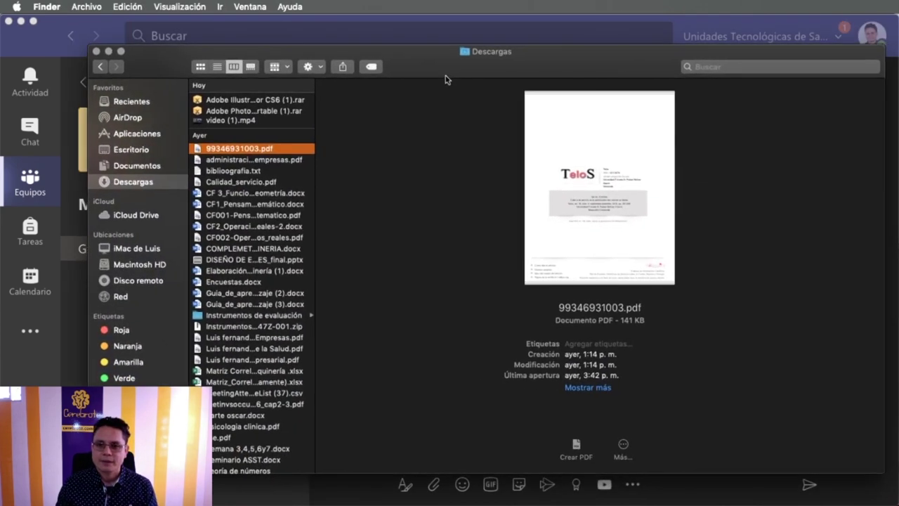
pyautogui.press('Up')
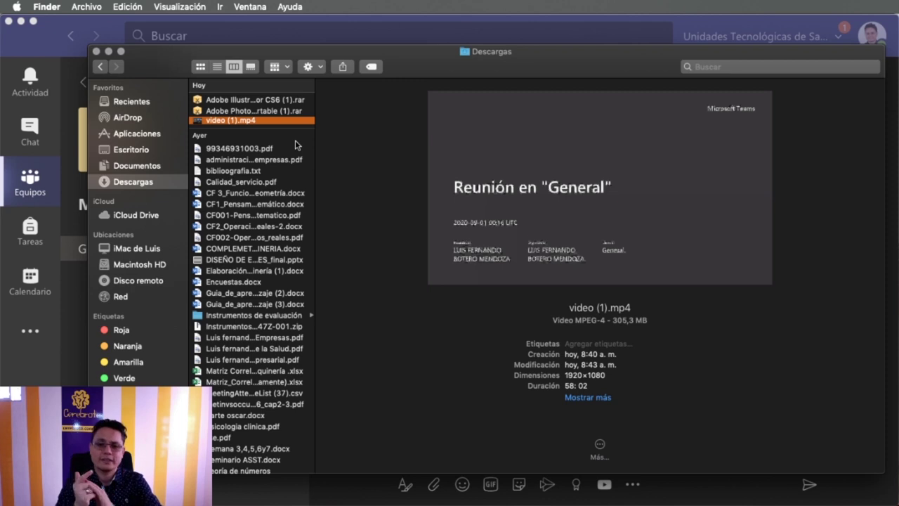
pyautogui.doubleClick(618, 321)
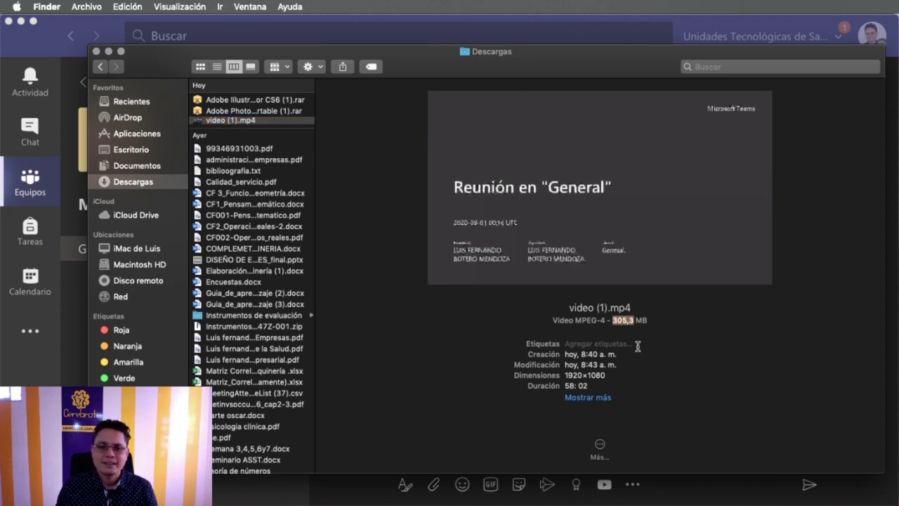
pyautogui.click(670, 362)
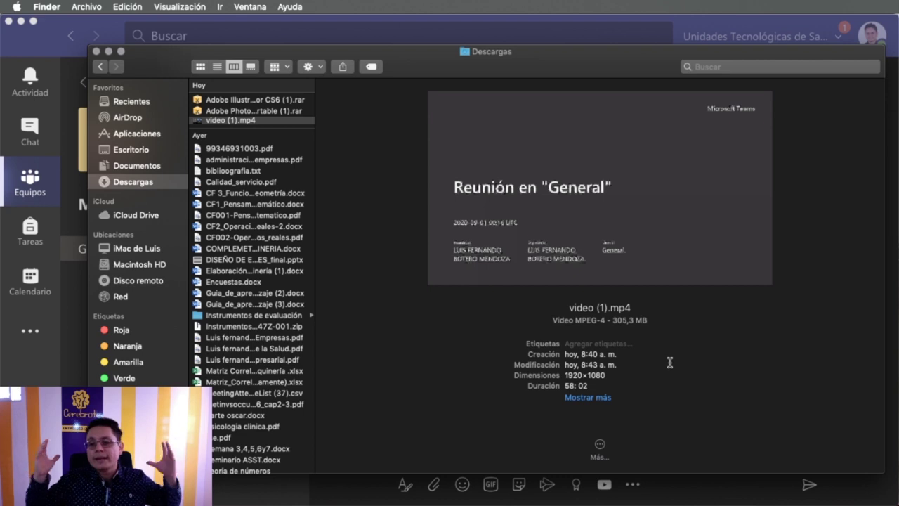
pyautogui.press('super+Tab')
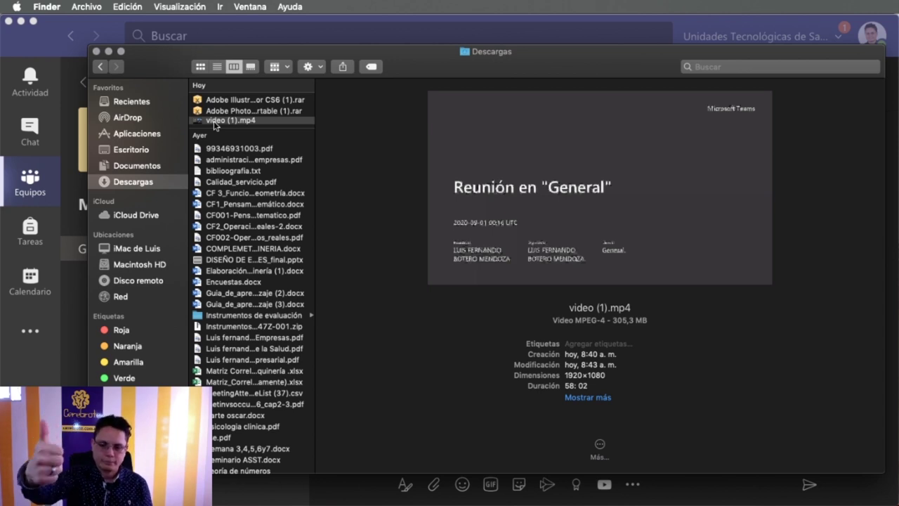
pyautogui.press('super+Tab')
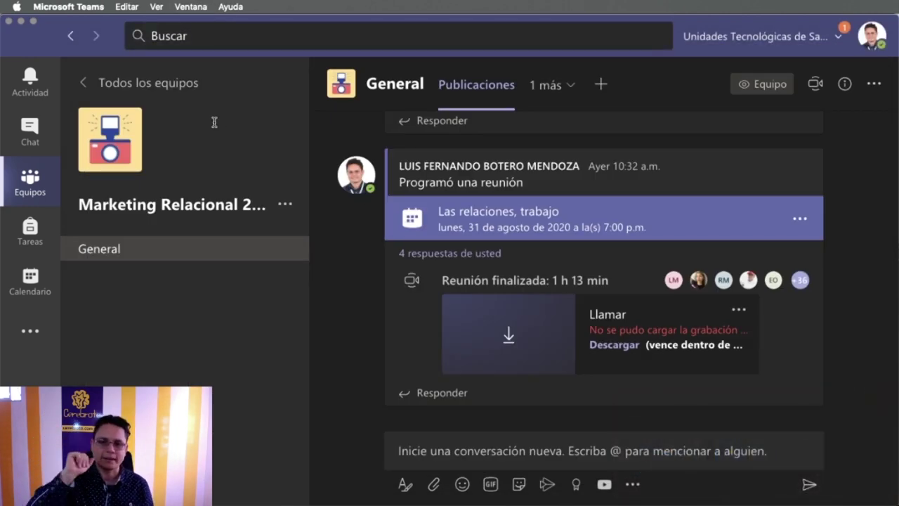
# Switch to Gmail in Chrome and launch YouTube from the Google apps menu
pyautogui.press('super+Tab')
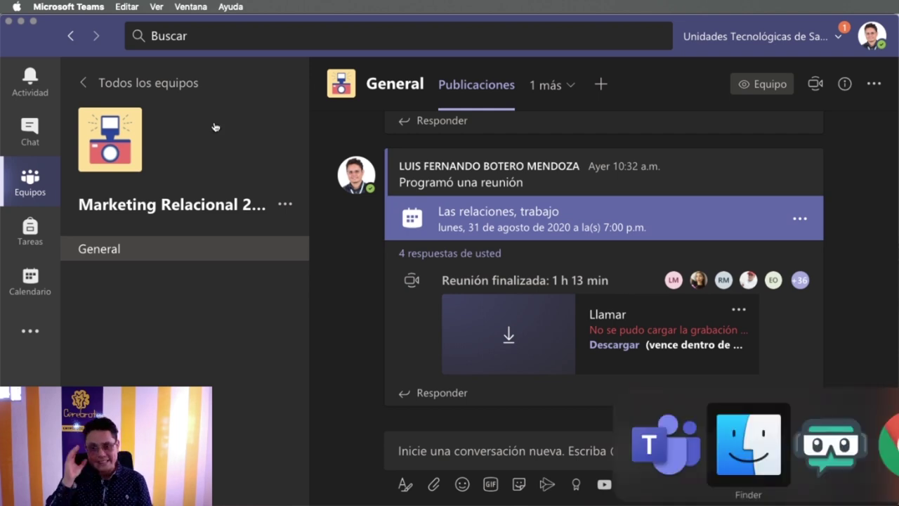
pyautogui.press('super+Tab')
pyautogui.press('super+Tab')
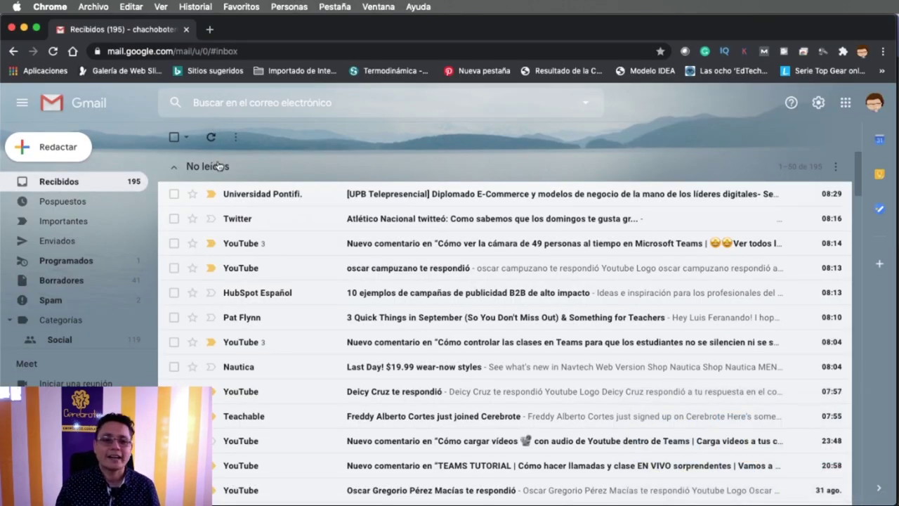
pyautogui.click(874, 103)
pyautogui.click(858, 102)
pyautogui.click(846, 103)
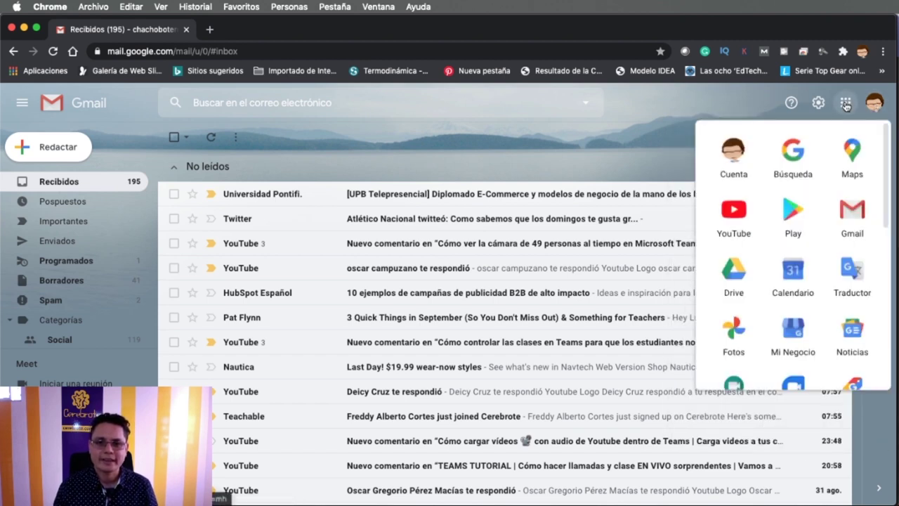
pyautogui.click(731, 219)
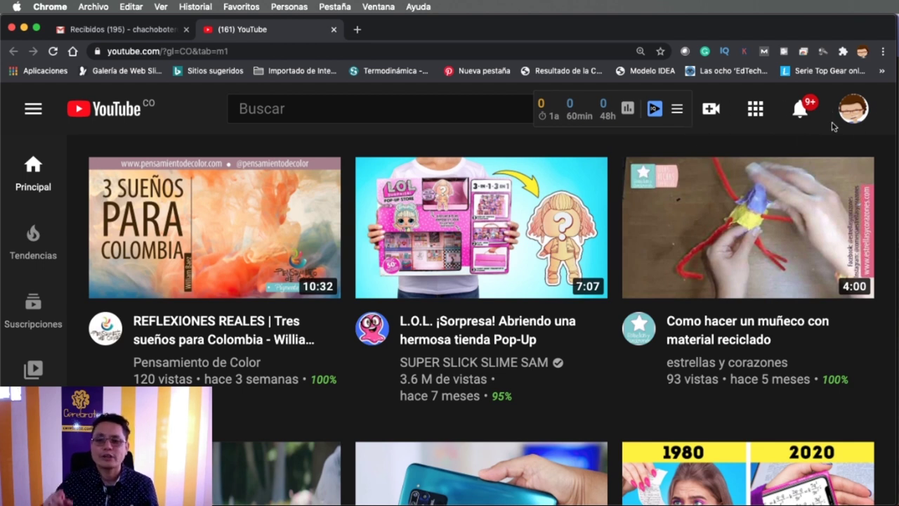
# Choose Crear > Subir video and open the file chooser on the Descargas folder
pyautogui.click(711, 112)
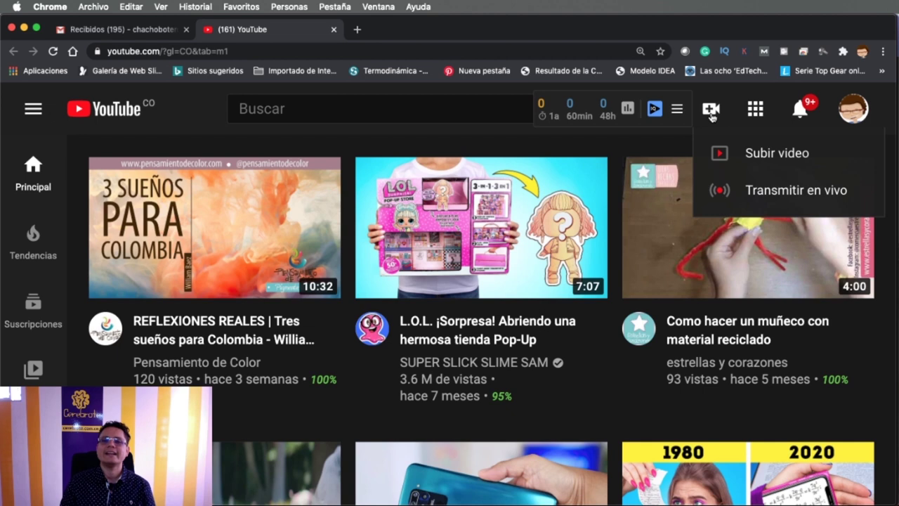
pyautogui.click(729, 158)
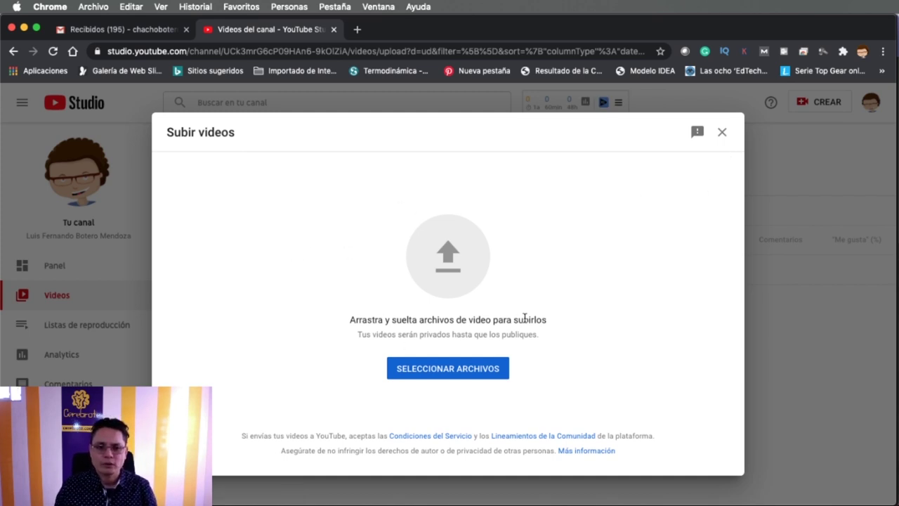
pyautogui.click(458, 371)
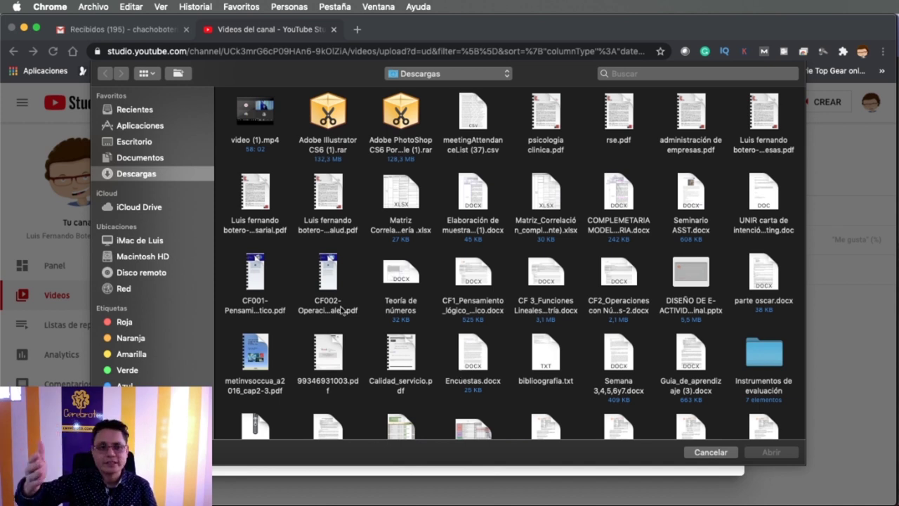
# Preview video (1).mp4 in Quick Look, skimming to its end, then upload it
pyautogui.click(247, 124)
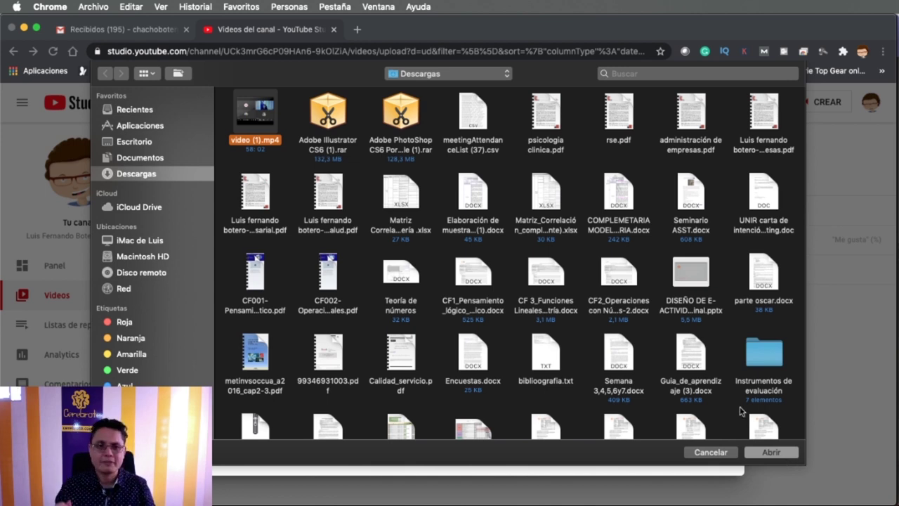
pyautogui.press('space')
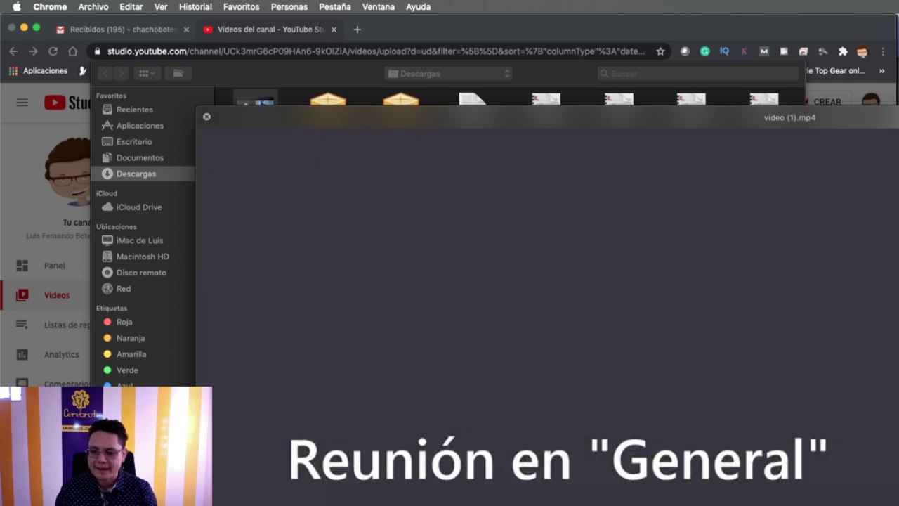
pyautogui.moveTo(531, 125); pyautogui.dragTo(366, 44)
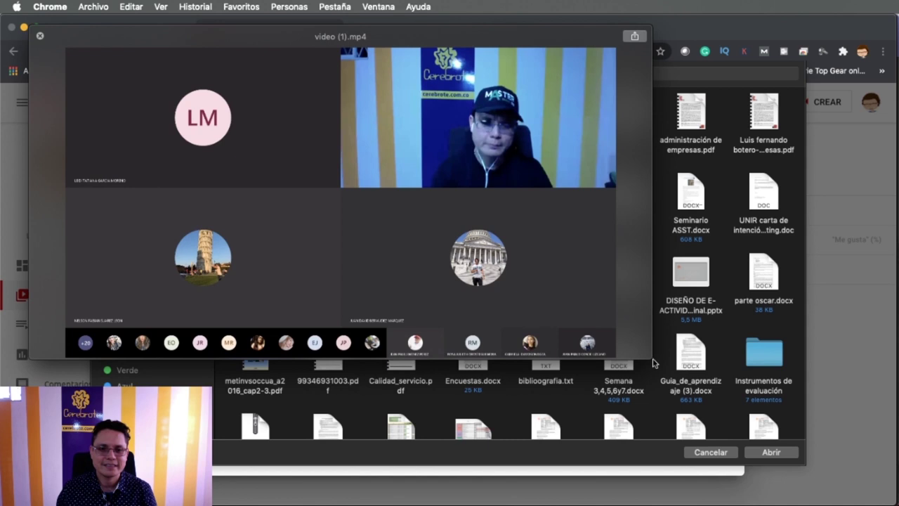
pyautogui.moveTo(653, 363); pyautogui.dragTo(799, 441)
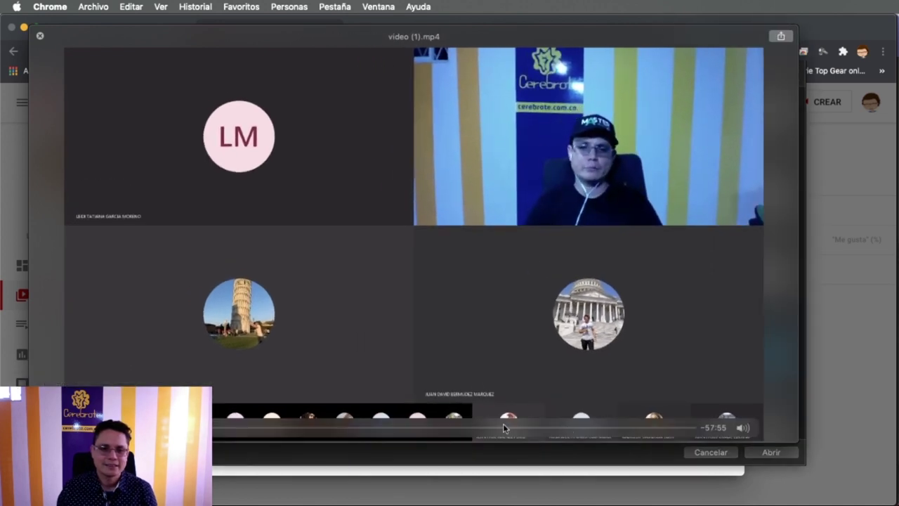
pyautogui.click(503, 427)
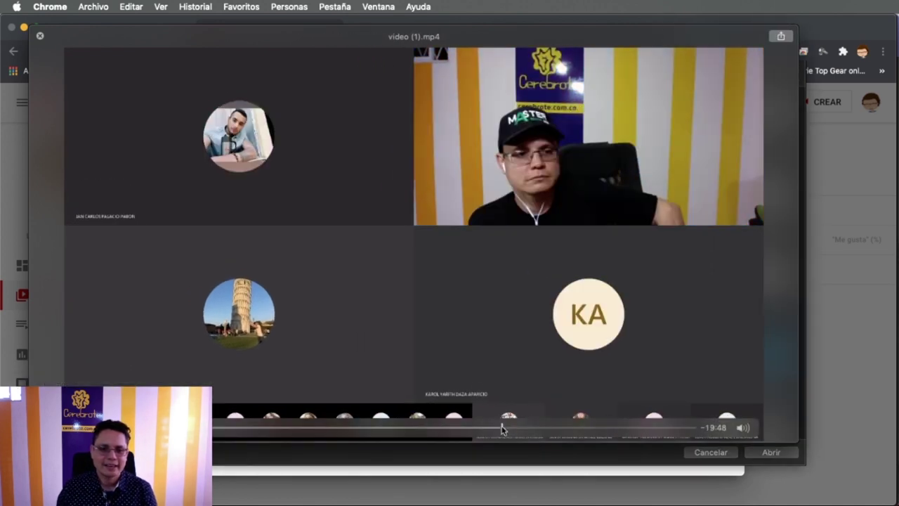
pyautogui.click(600, 429)
pyautogui.click(655, 429)
pyautogui.click(677, 428)
pyautogui.click(691, 429)
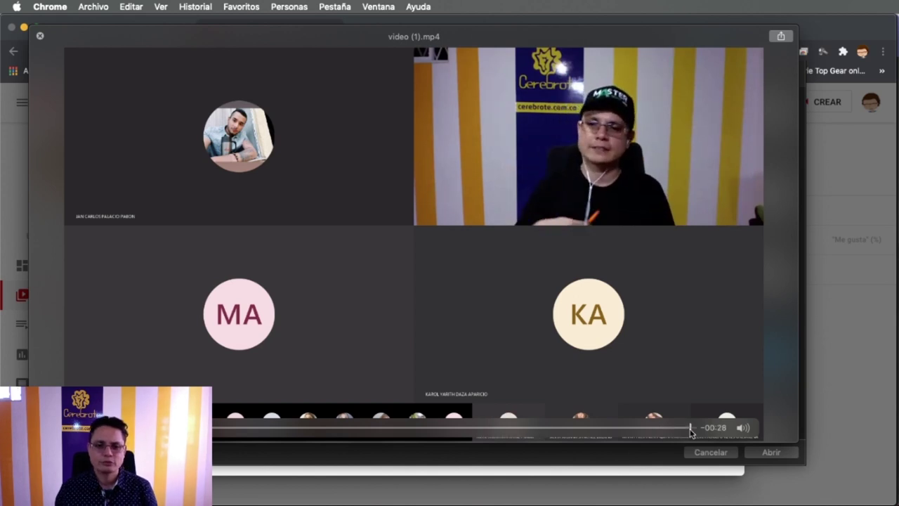
pyautogui.click(283, 428)
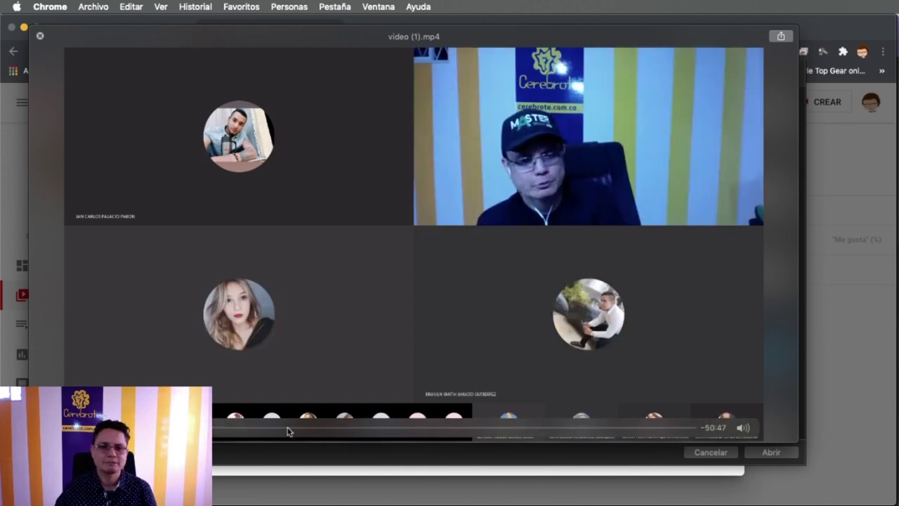
pyautogui.press('space')
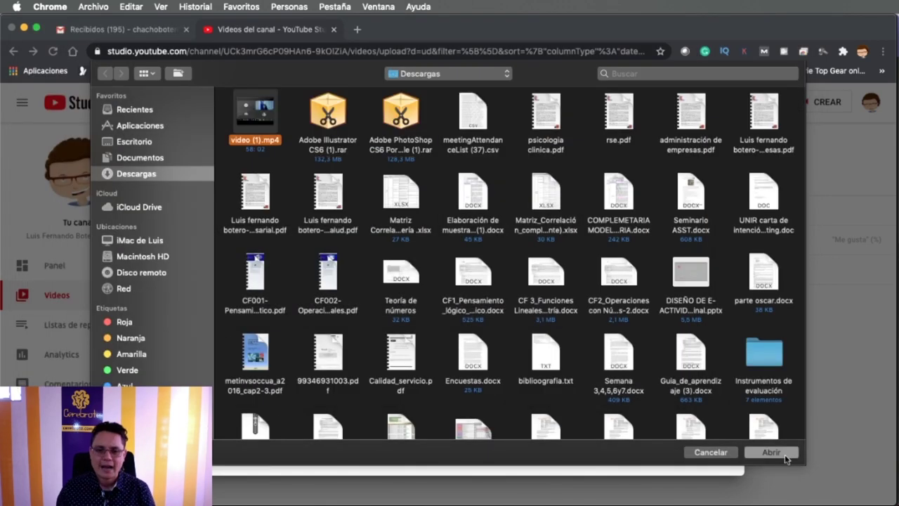
pyautogui.click(784, 454)
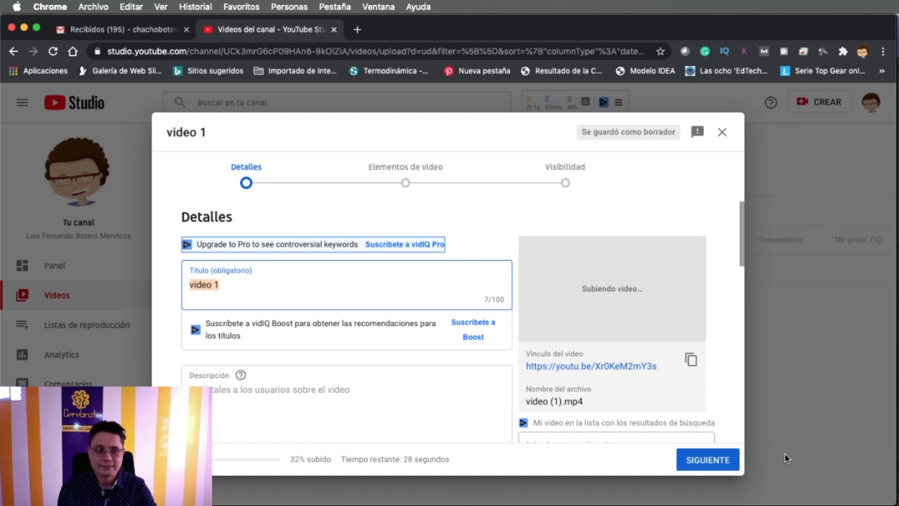
# Title the video 'Clase de marketing relacional | El valor de las relaciones | 31 de agosto de 2020'
pyautogui.write('Clase de marketing re')
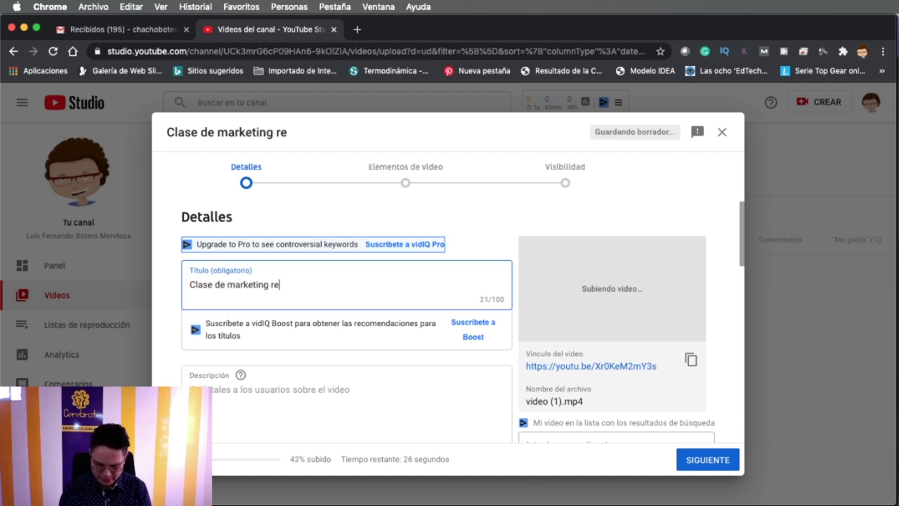
pyautogui.write('lacional | El valor de las relaciones | 32 de agosto')
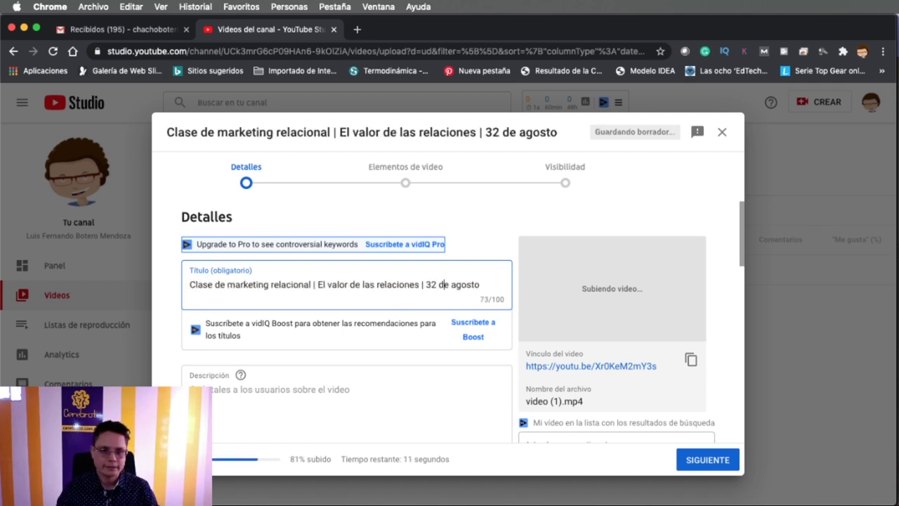
pyautogui.press('BackSpace')
pyautogui.write('1')
pyautogui.press('End')
pyautogui.write('de 202')
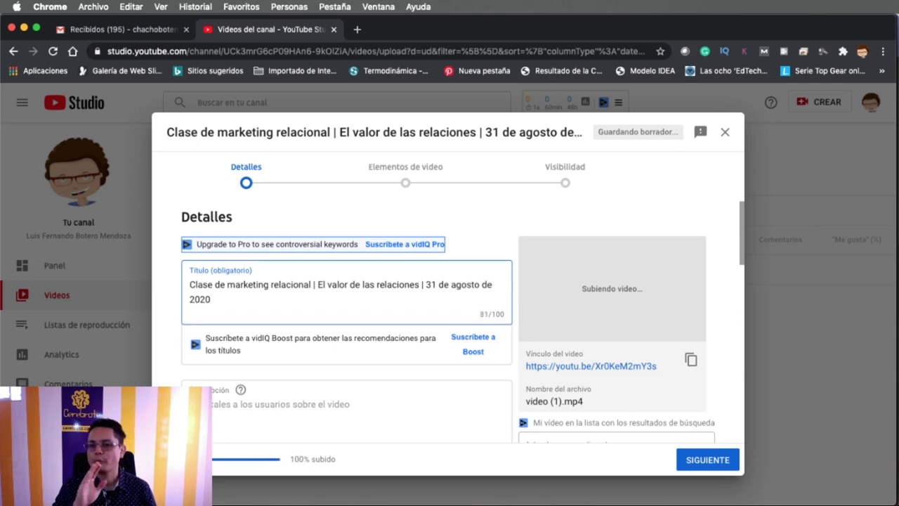
# Add the description 'Esta es la clase del lunes 31 de agosto de 2020'
pyautogui.scroll(-2, 729, 383)
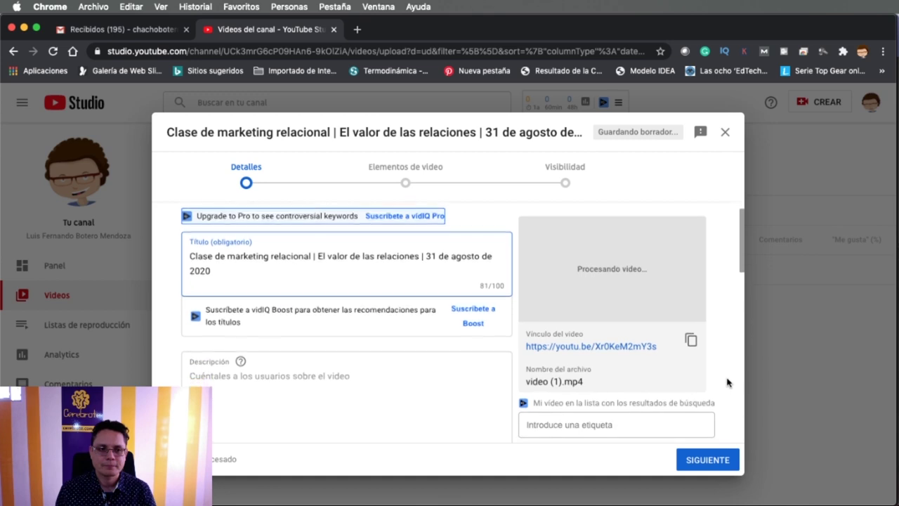
pyautogui.click(375, 353)
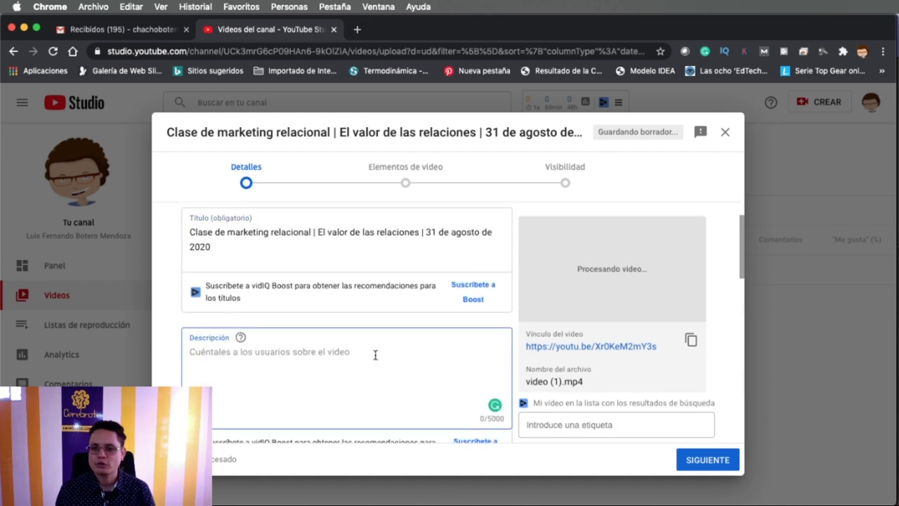
pyautogui.scroll(-1, 375, 354)
pyautogui.write('Es')
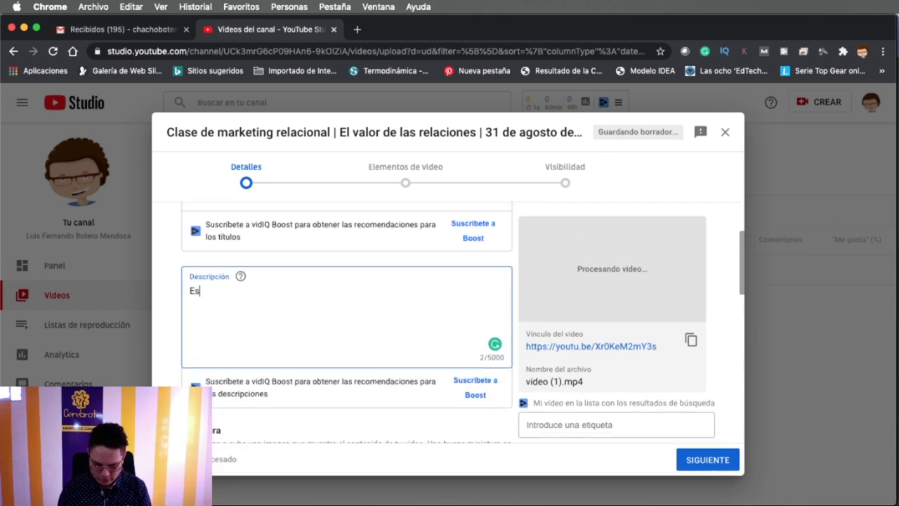
pyautogui.write('ta es la clase de')
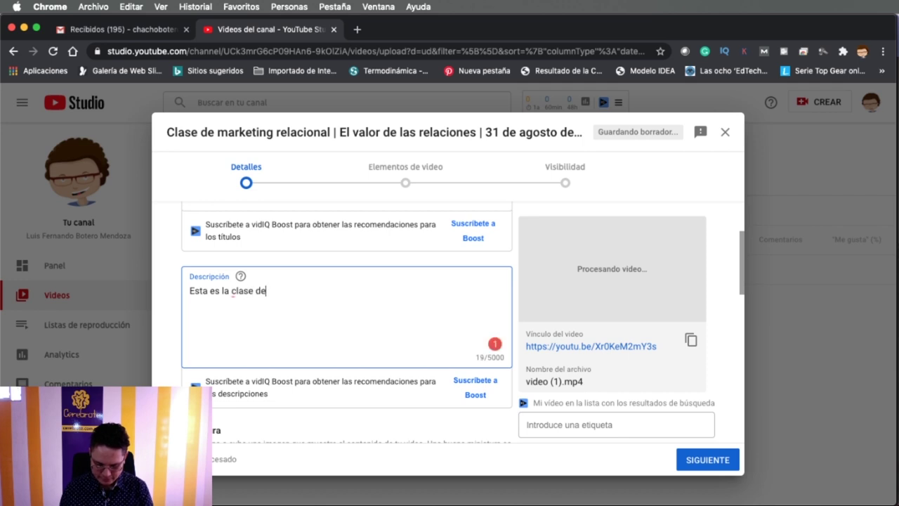
pyautogui.write('l lunes 31 de agosto de 2020')
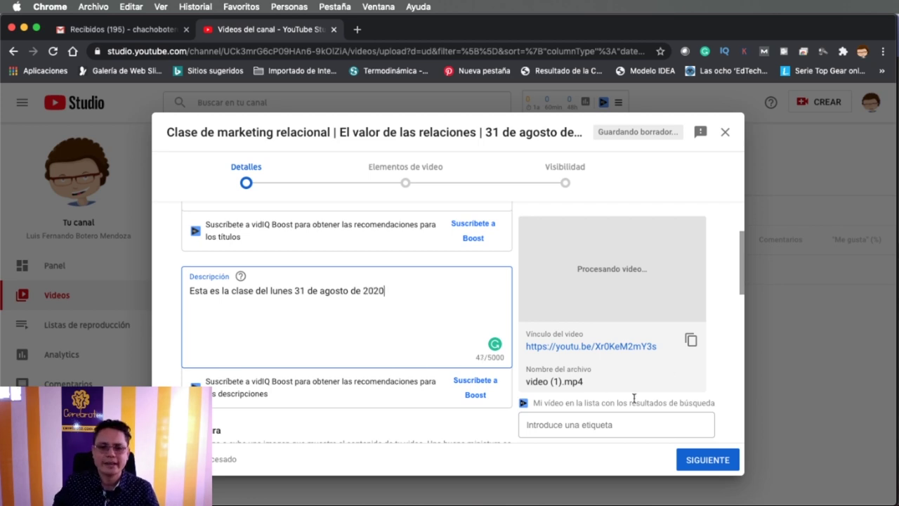
pyautogui.click(728, 367)
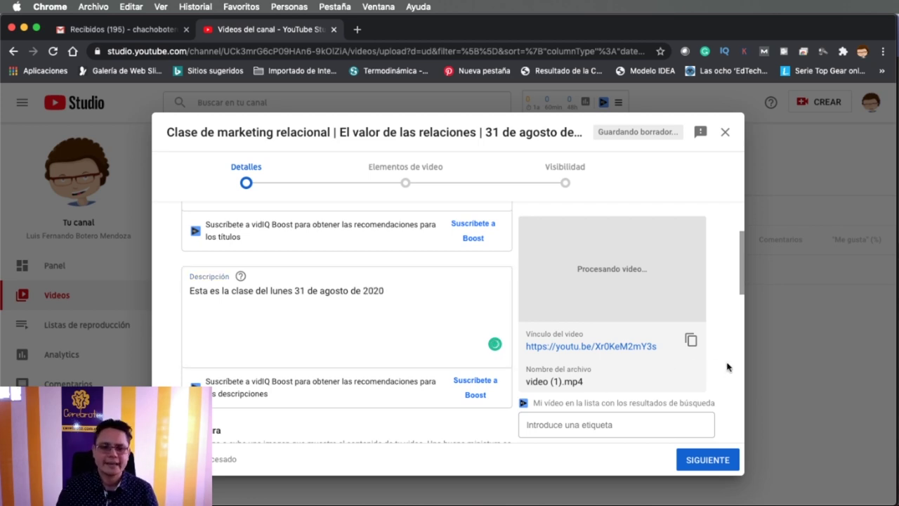
pyautogui.scroll(-5, 728, 367)
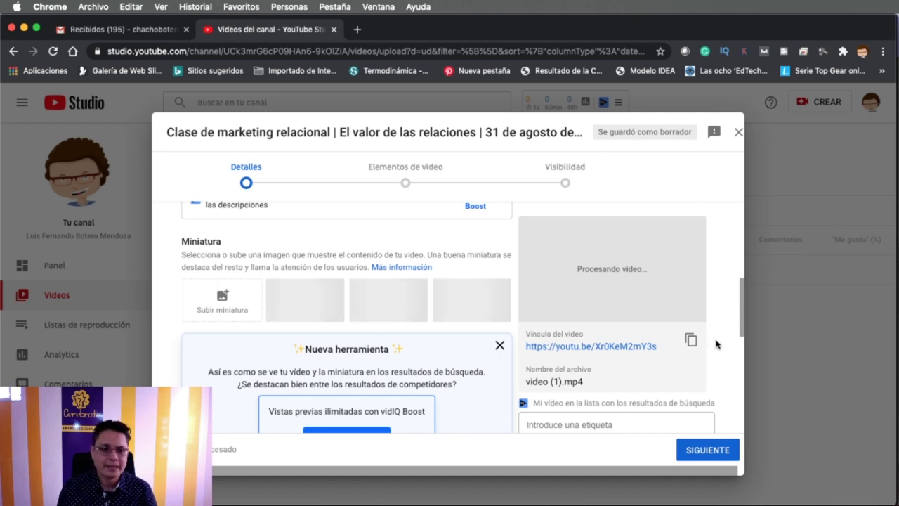
pyautogui.scroll(-10, 717, 345)
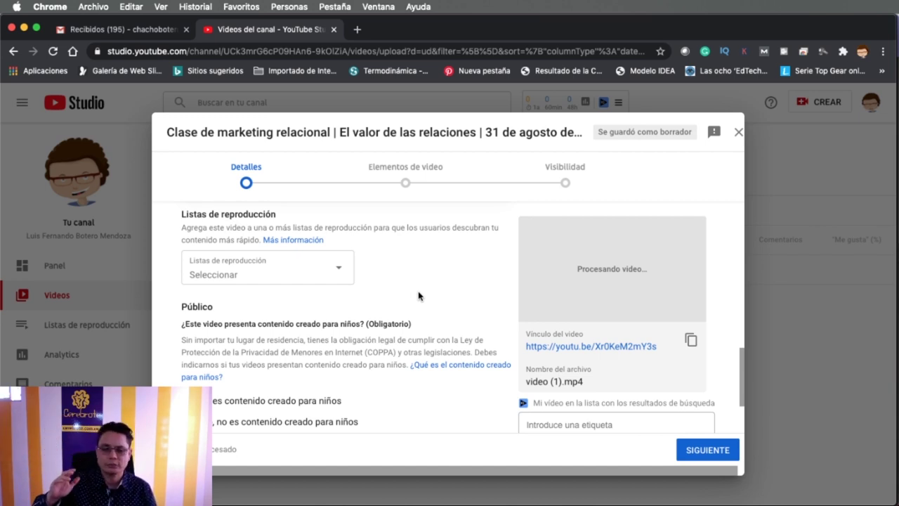
# Select 'No, no es contenido creado para niños' under Público
pyautogui.scroll(-3, 418, 296)
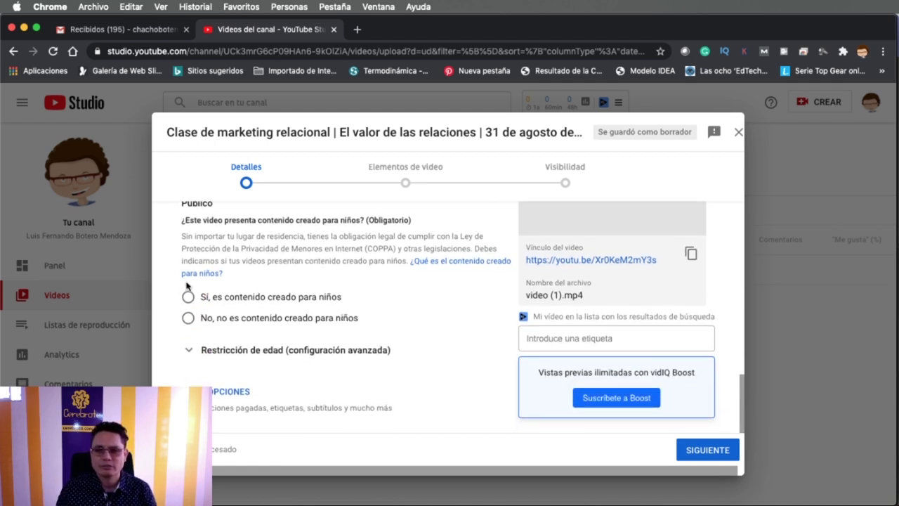
pyautogui.scroll(1, 272, 340)
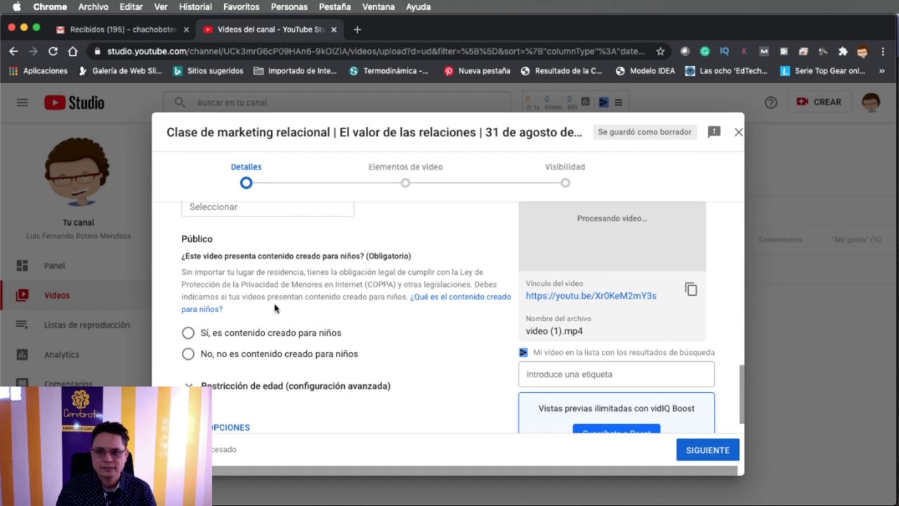
pyautogui.scroll(-1, 239, 324)
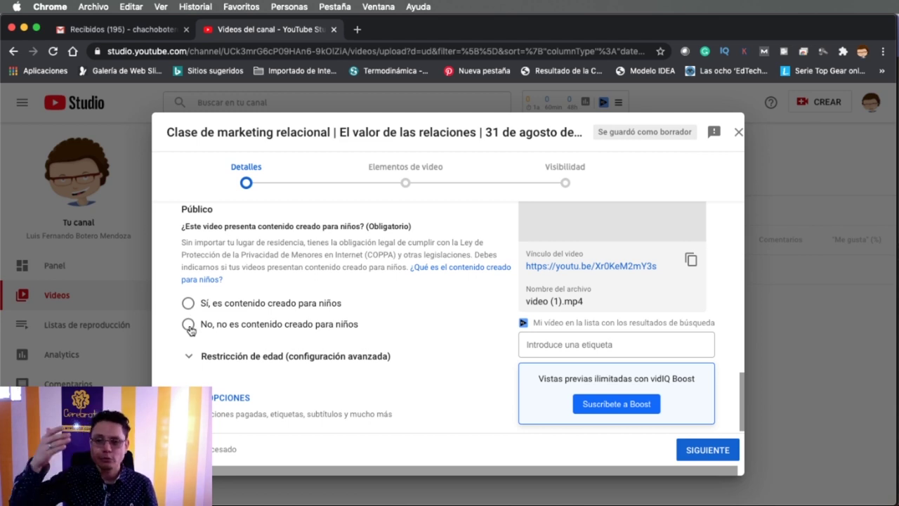
pyautogui.click(189, 328)
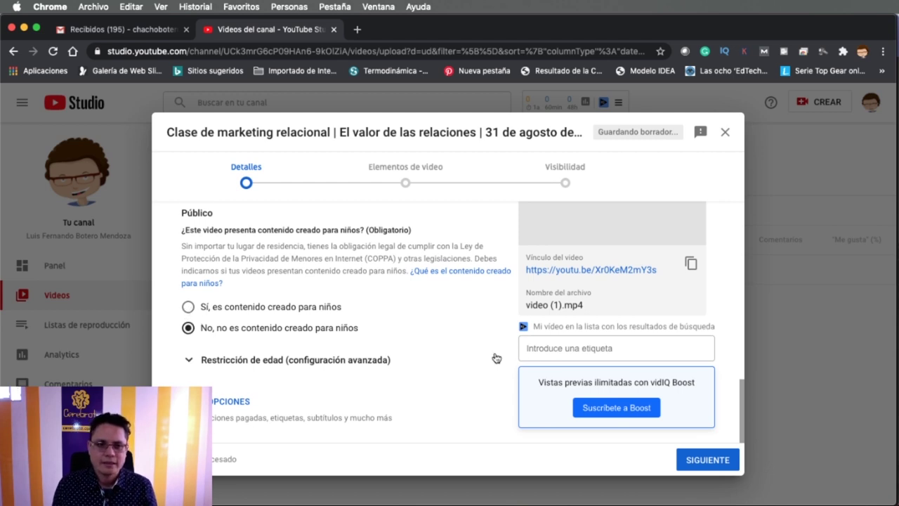
pyautogui.scroll(5, 502, 371)
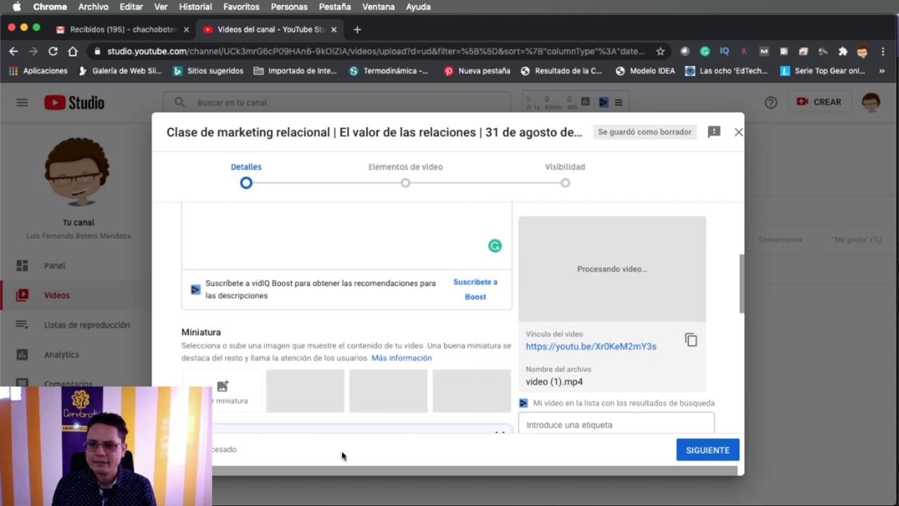
pyautogui.press('super+Tab')
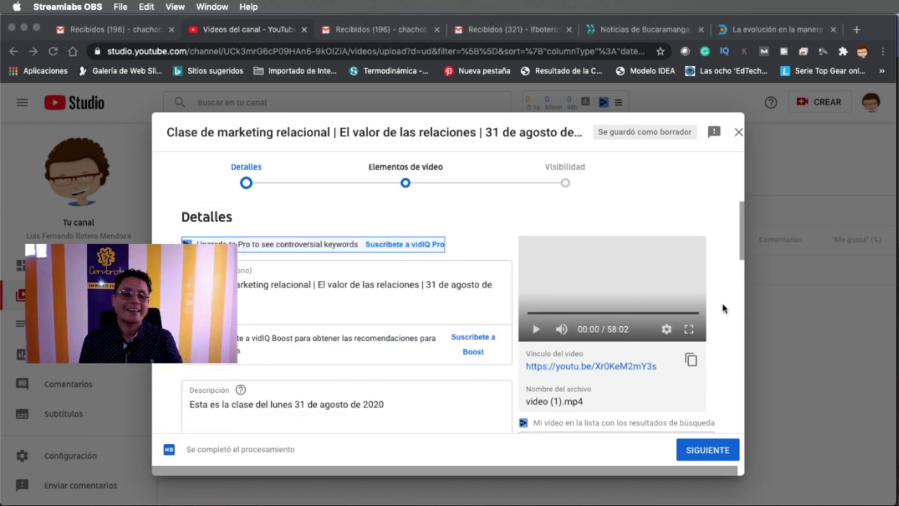
# Review the completed Detalles page and press SIGUIENTE to reach Elementos de video
pyautogui.scroll(-10, 724, 309)
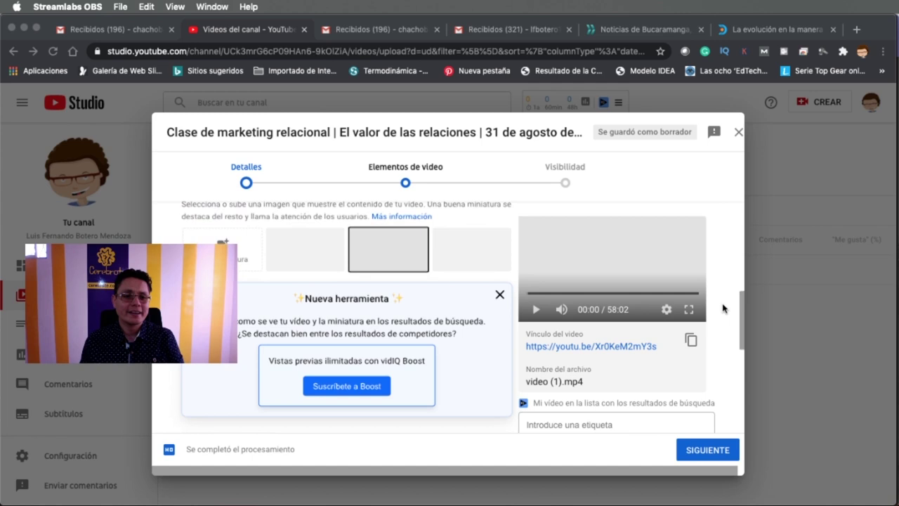
pyautogui.scroll(-6, 723, 309)
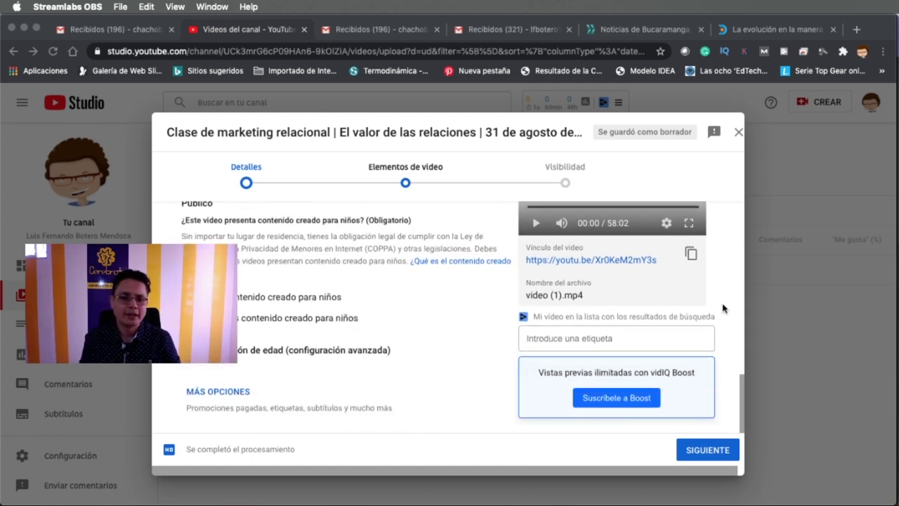
pyautogui.scroll(8, 723, 309)
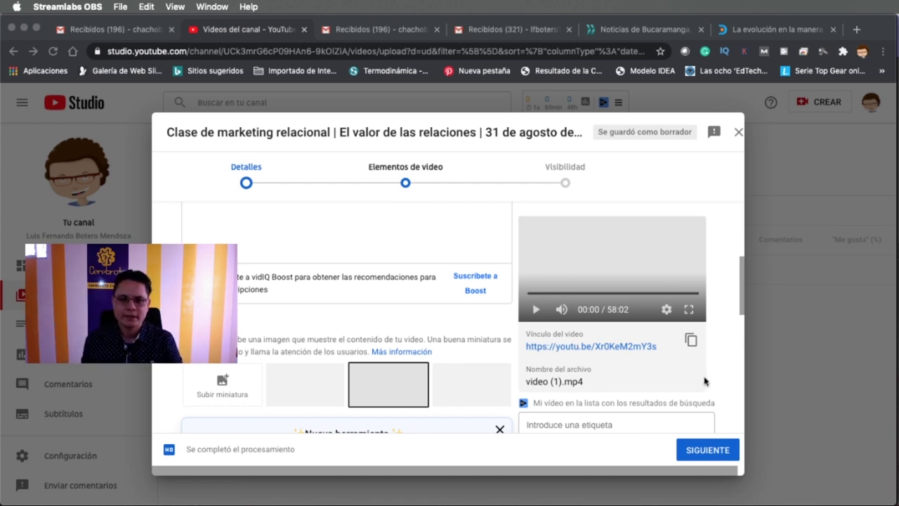
pyautogui.scroll(-5, 718, 380)
pyautogui.scroll(-3, 718, 379)
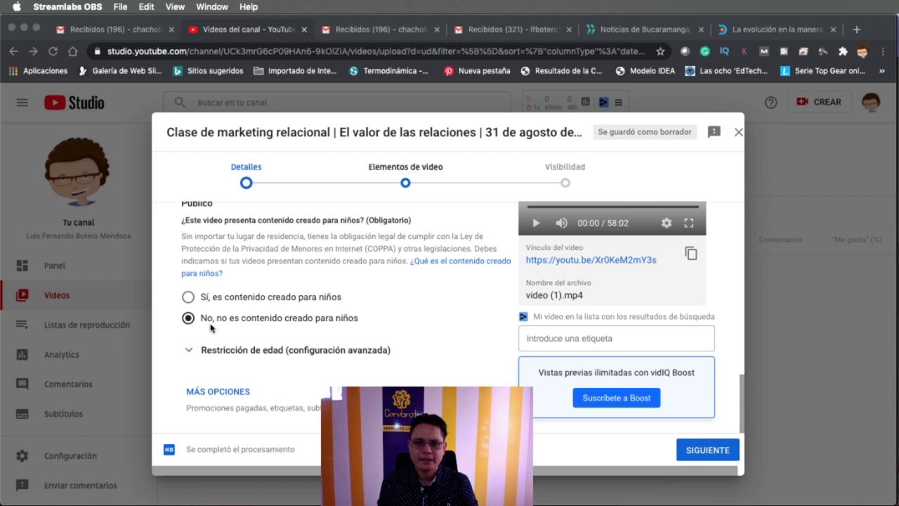
pyautogui.click(700, 461)
pyautogui.click(703, 460)
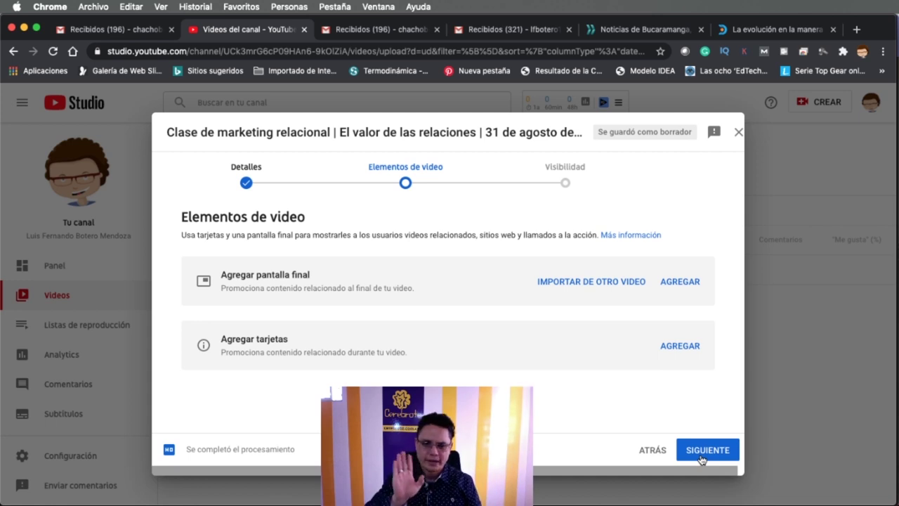
# Press SIGUIENTE on Elementos de video without adding end screens or cards
pyautogui.click(702, 458)
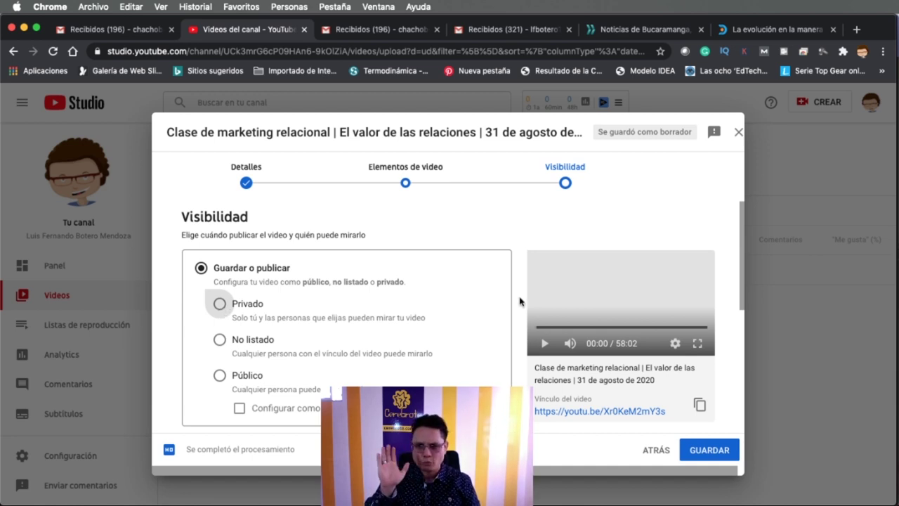
# Set visibility to No listado and save, publishing the class video unlisted
pyautogui.scroll(-2, 520, 301)
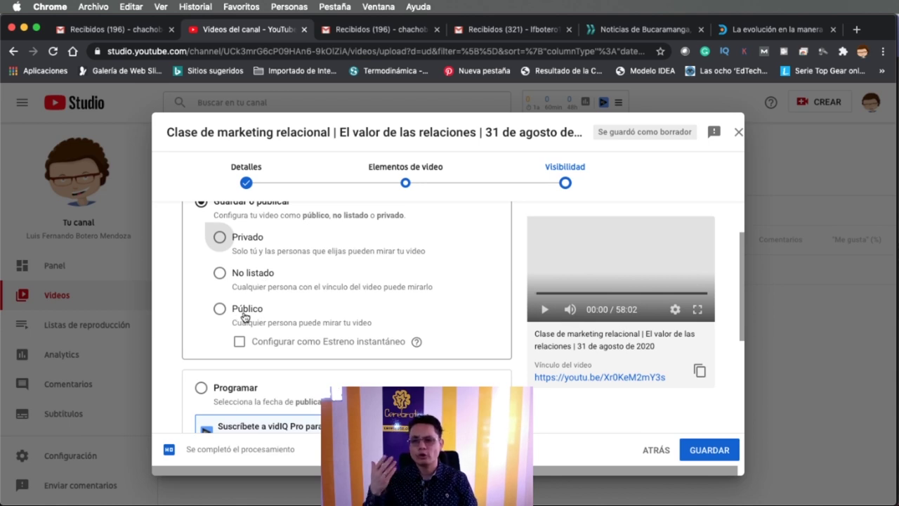
pyautogui.click(220, 274)
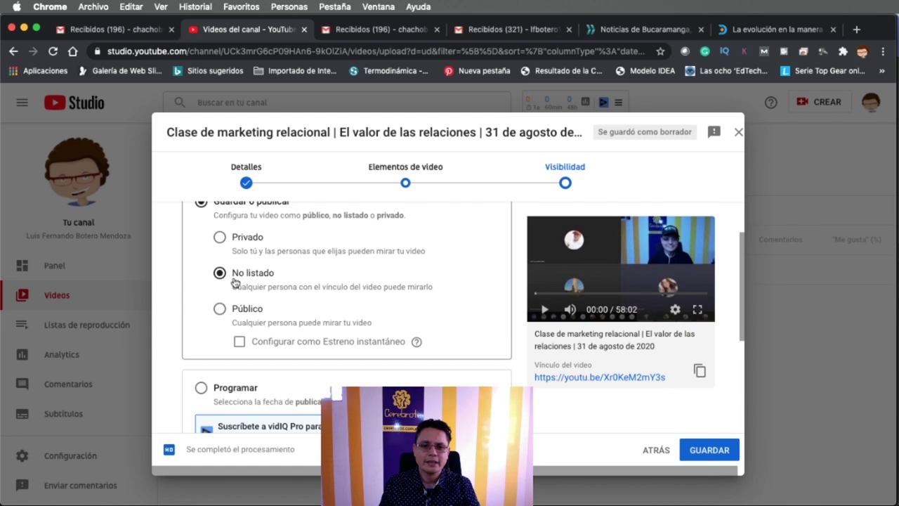
pyautogui.scroll(-1, 512, 369)
pyautogui.scroll(-5, 511, 369)
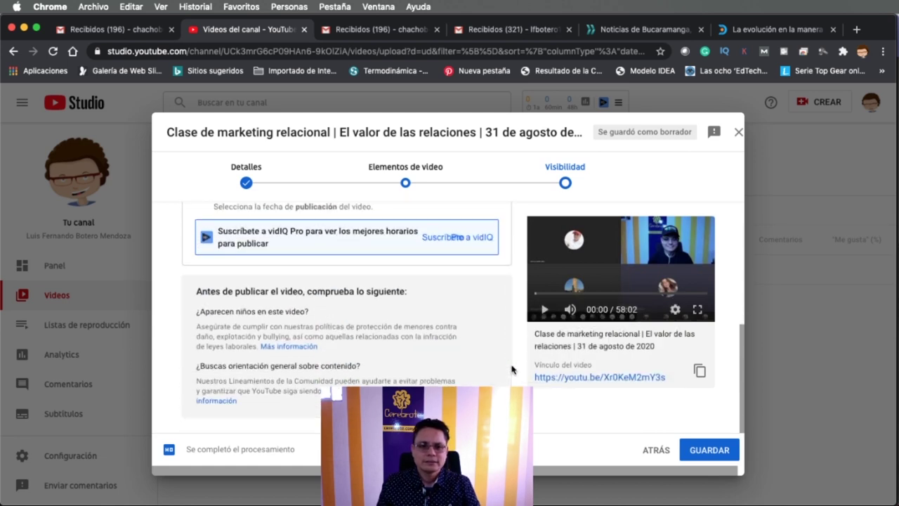
pyautogui.scroll(8, 512, 369)
pyautogui.scroll(-5, 512, 369)
pyautogui.scroll(5, 511, 369)
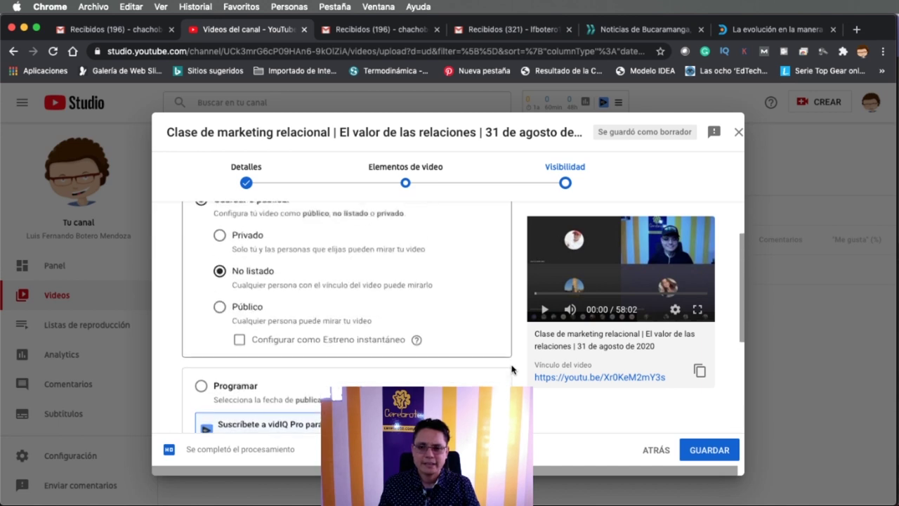
pyautogui.scroll(-3, 511, 369)
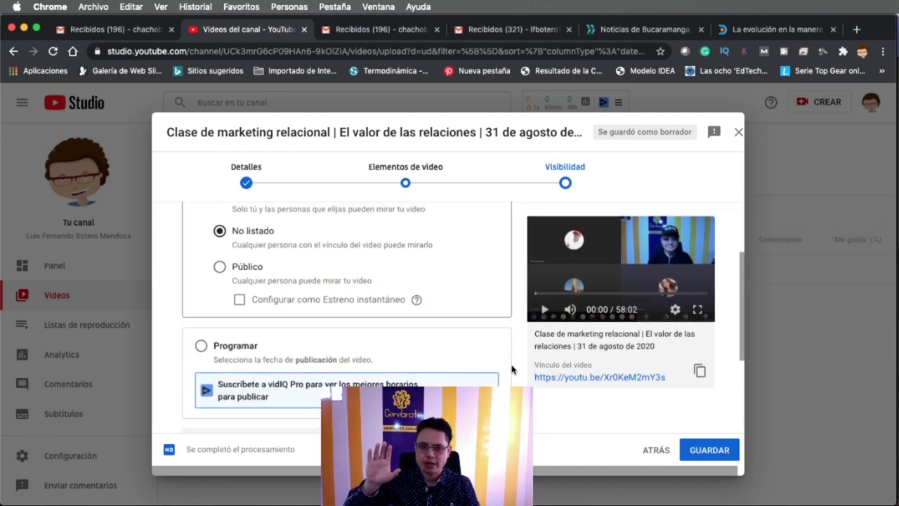
pyautogui.click(712, 450)
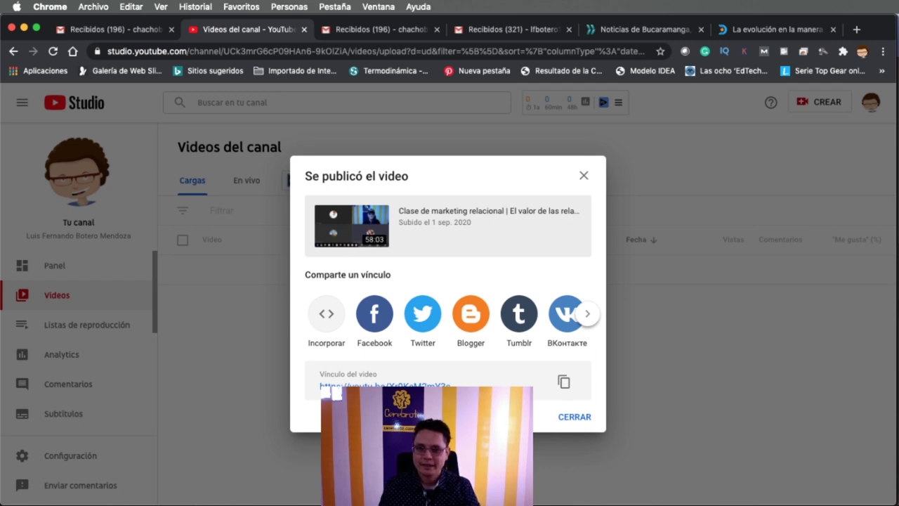
# Copy the published video's link and close the Se publicó el video dialog
pyautogui.press('super+Tab')
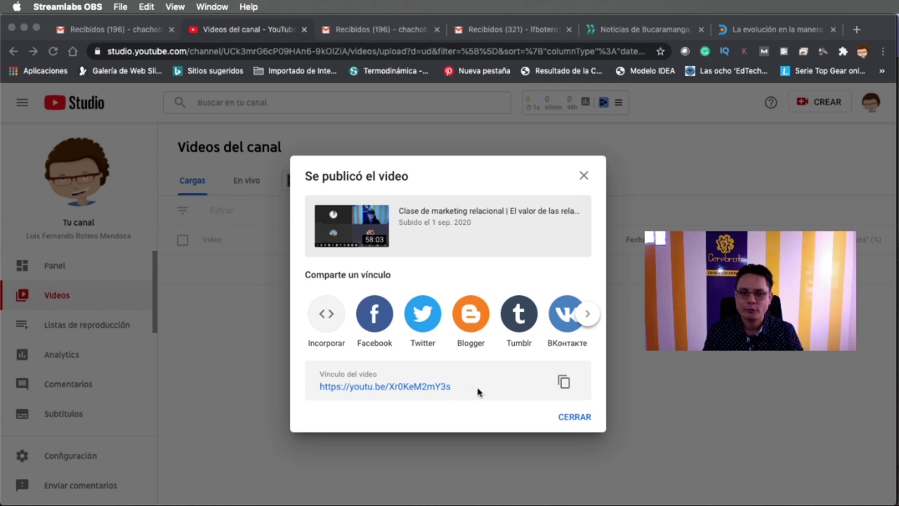
pyautogui.click(563, 384)
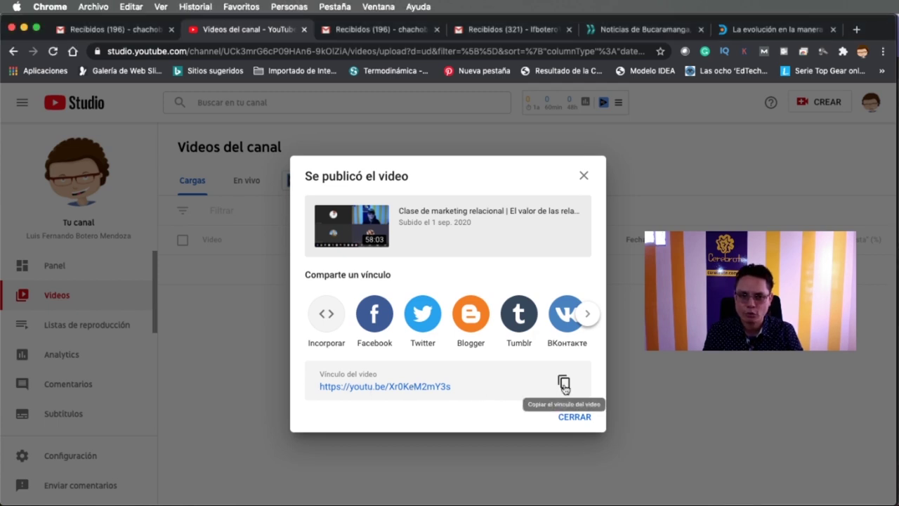
pyautogui.click(564, 385)
pyautogui.click(575, 416)
pyautogui.click(366, 215)
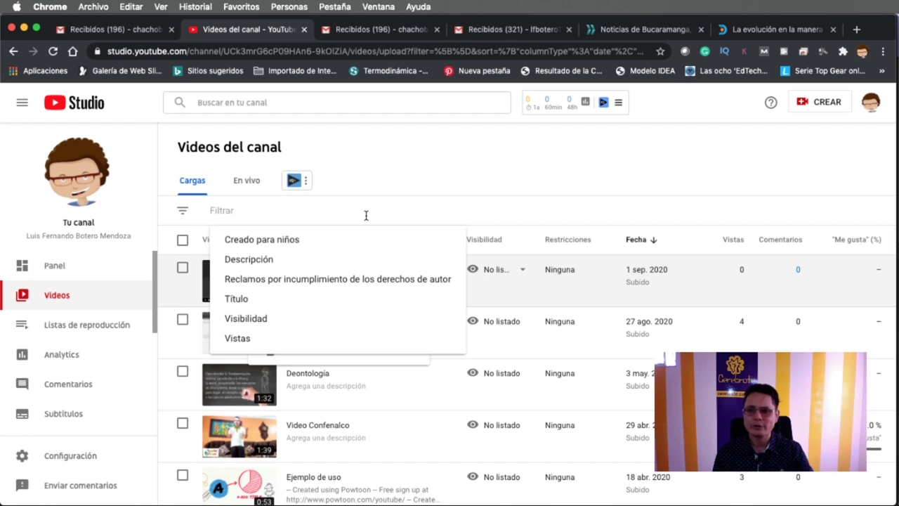
# Dismiss the open menus in Videos del canal and switch to Microsoft Teams
pyautogui.click(375, 185)
pyautogui.click(376, 184)
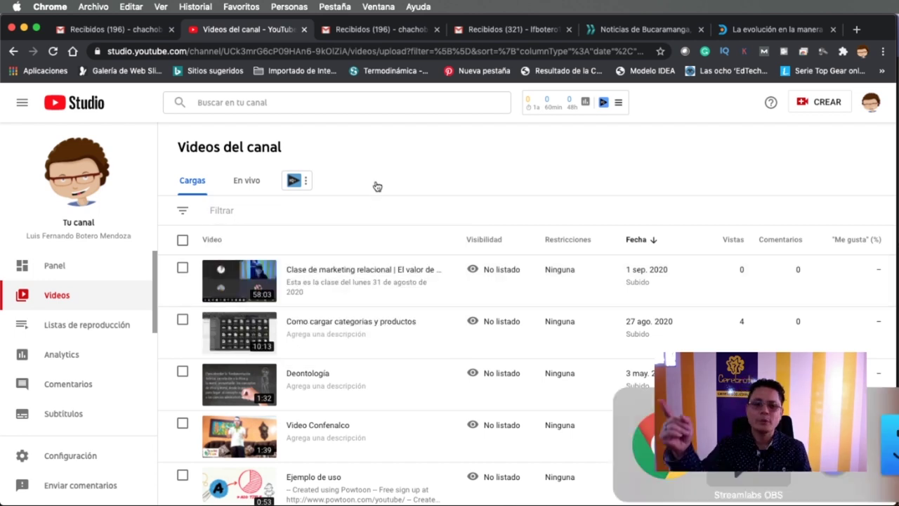
pyautogui.press('super+Tab')
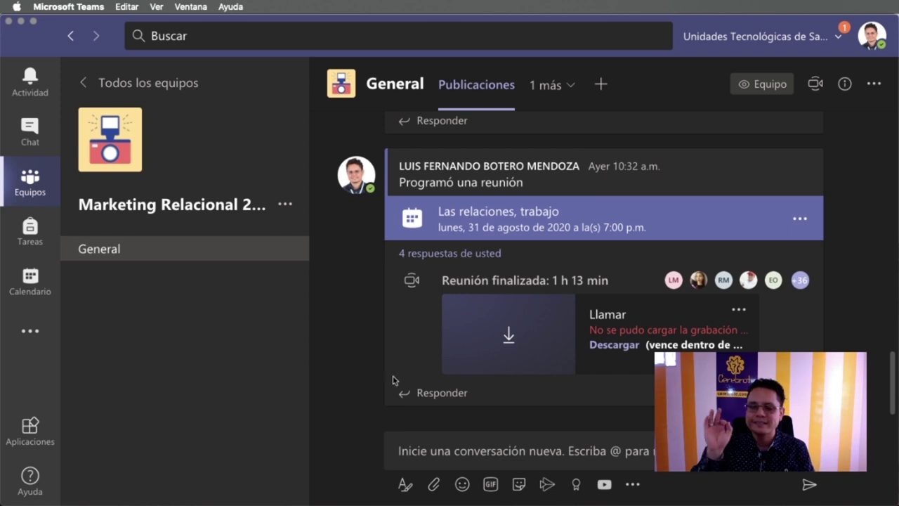
# Paste the YouTube class link into a new General channel post and send it
pyautogui.press('super+Tab')
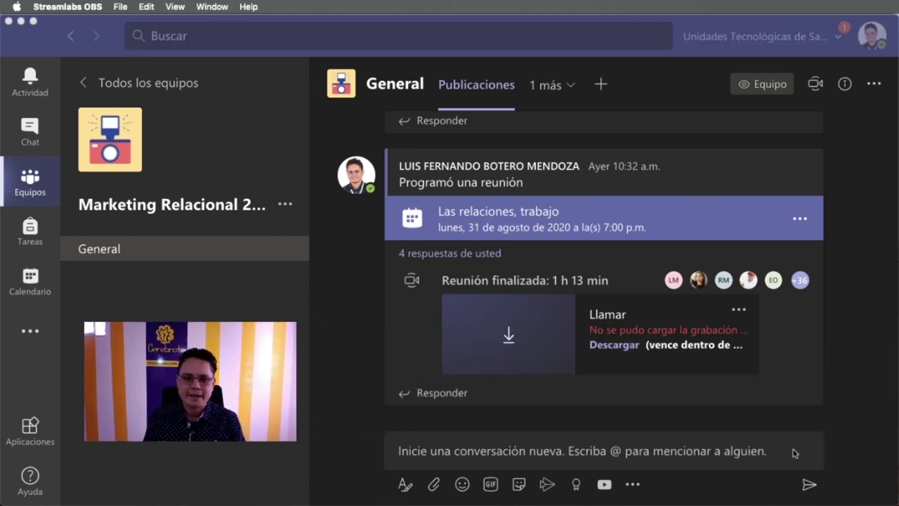
pyautogui.click(568, 450)
pyautogui.write('https://youtu.be/Xr0KeM2mY3s')
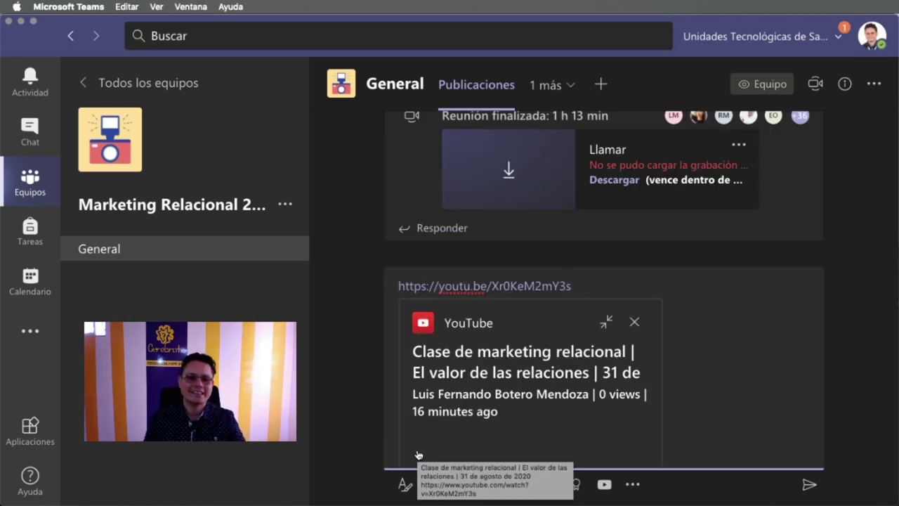
pyautogui.click(807, 490)
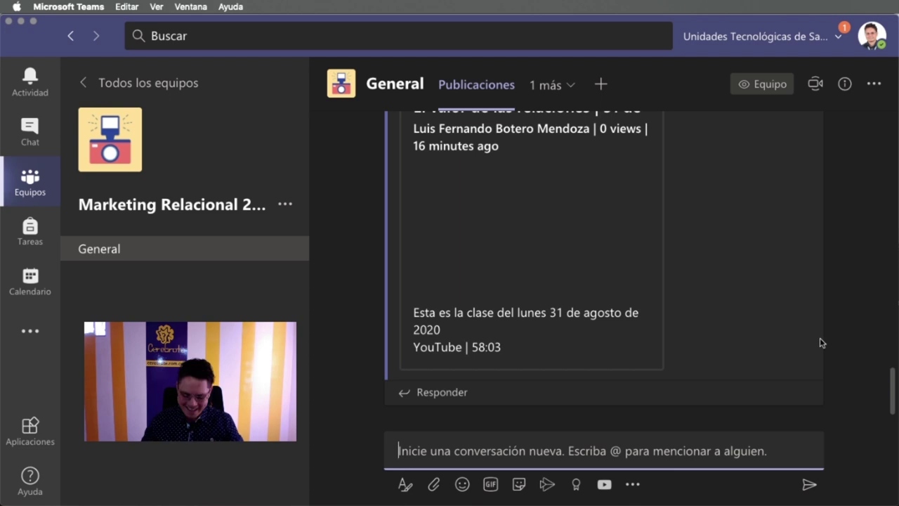
pyautogui.press('super+minus')
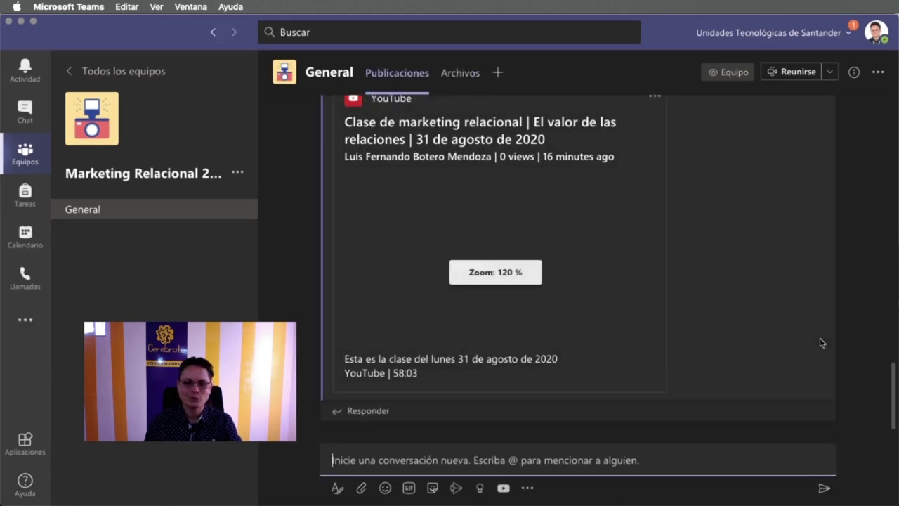
pyautogui.press('super+minus')
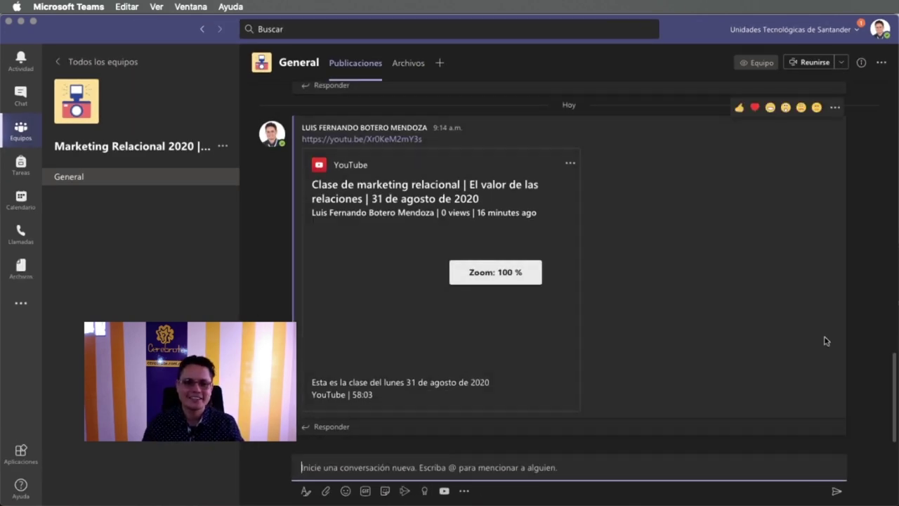
pyautogui.scroll(5, 818, 343)
pyautogui.scroll(5, 815, 342)
pyautogui.scroll(-2, 612, 281)
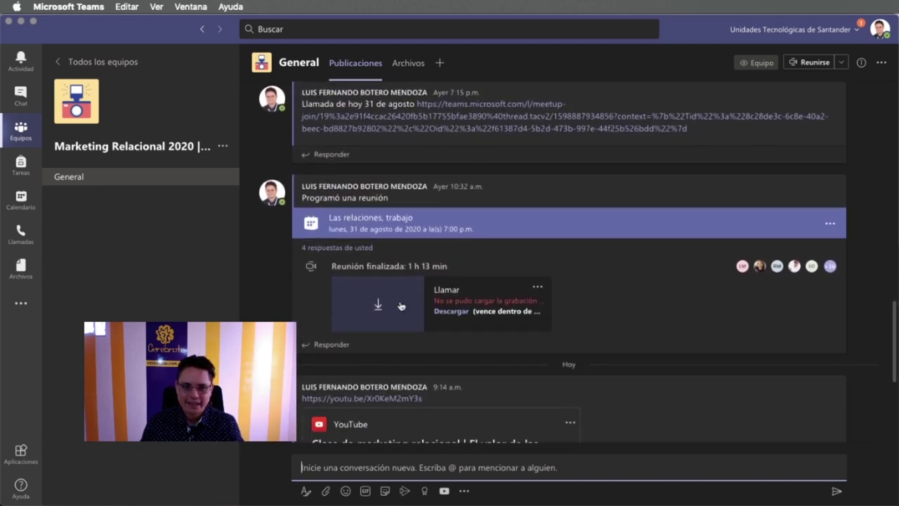
pyautogui.scroll(-8, 422, 295)
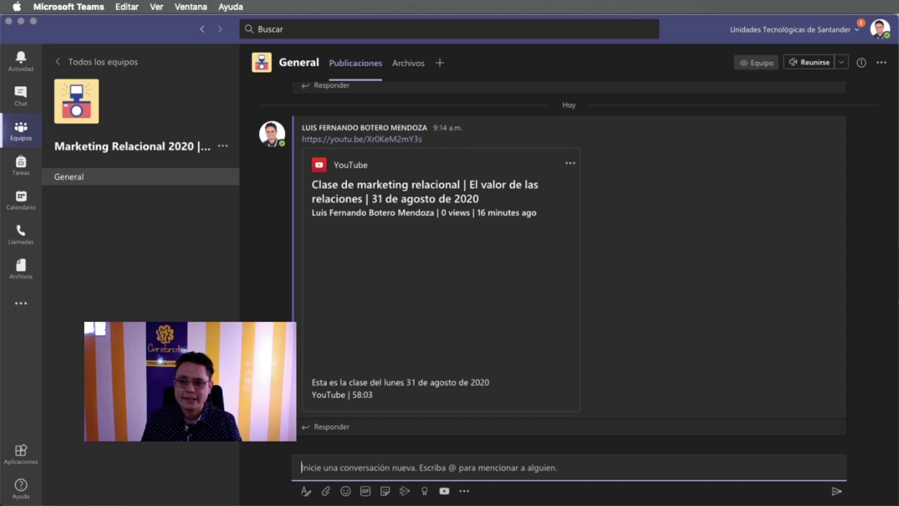
pyautogui.press('super+Tab')
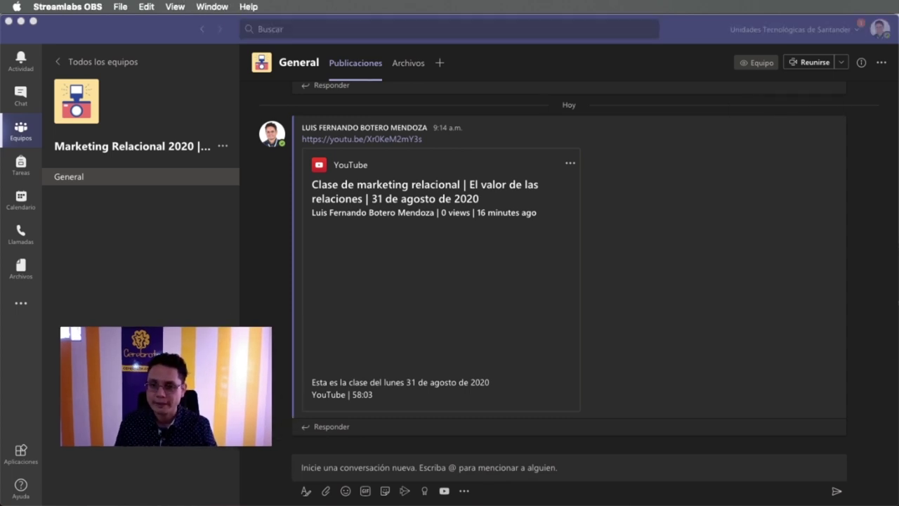